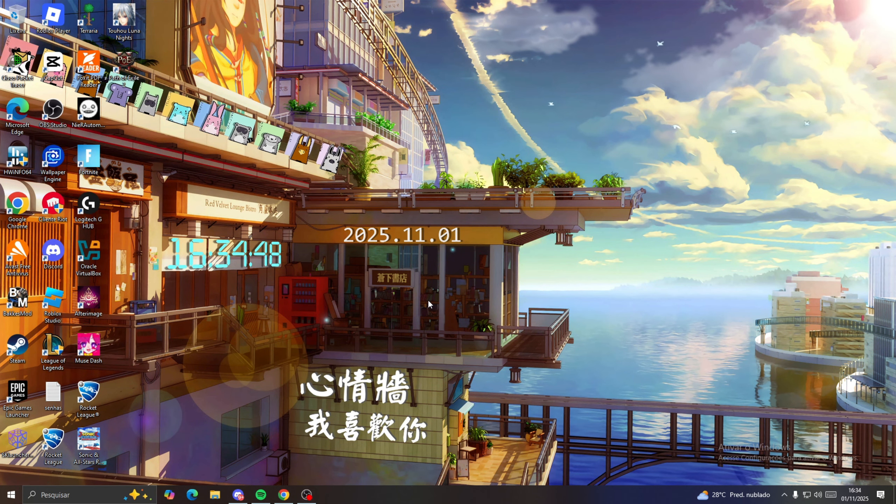
# - Download the VirtualBox 7.2.4 platform package for Windows hosts from virtualbox.org and check the recent downloads
pyautogui.click(294, 493)
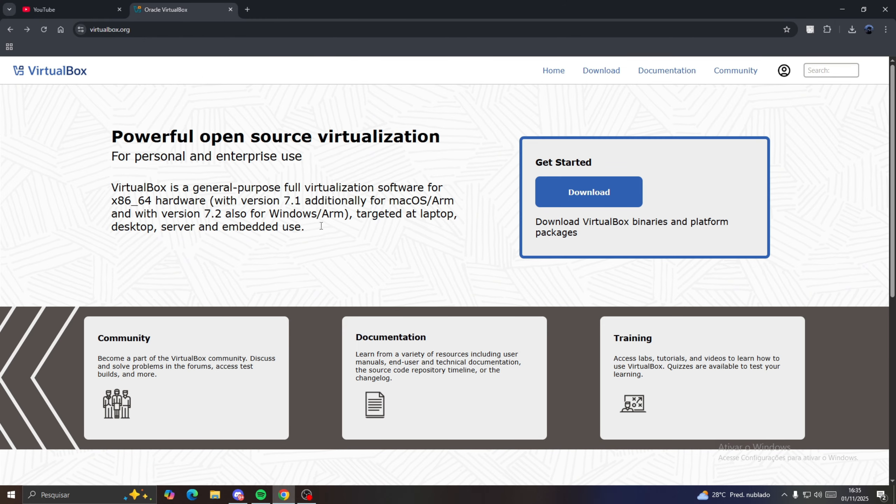
pyautogui.click(561, 190)
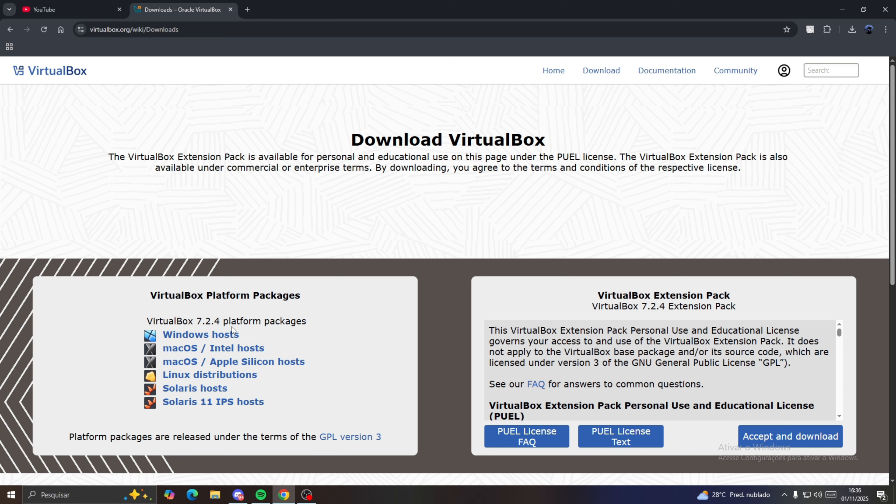
pyautogui.click(226, 334)
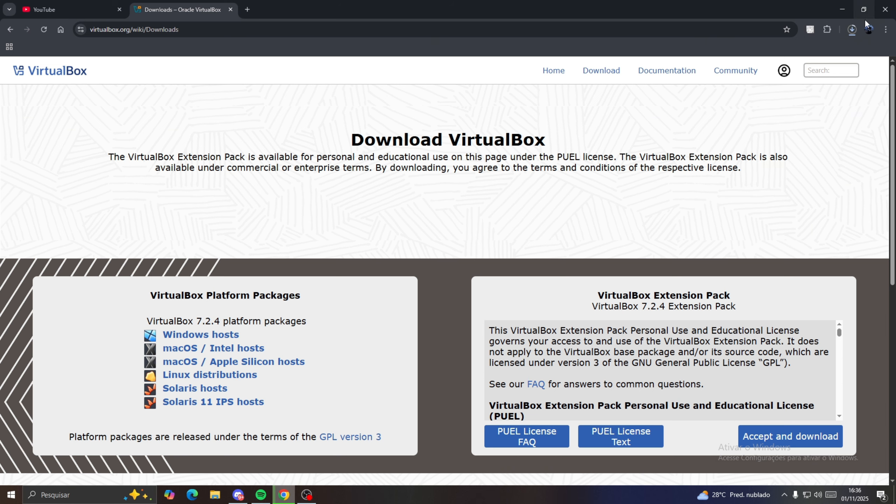
pyautogui.click(853, 29)
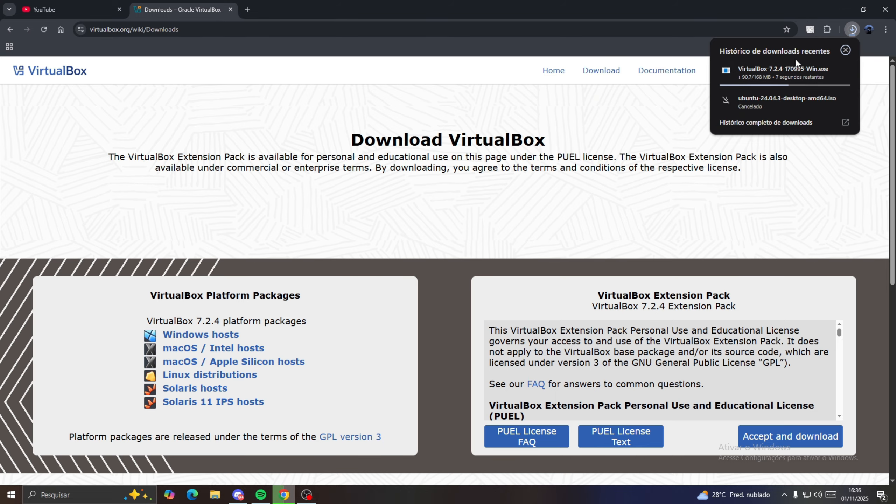
pyautogui.moveTo(805, 61)
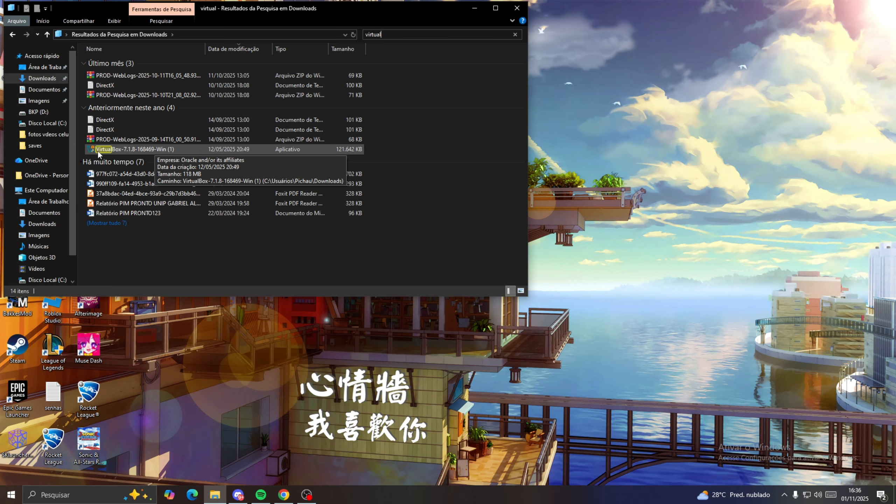
# - Run the VirtualBox 7.1.8 installer up to its repair or remove options, cancel the setup and close the Downloads search window
pyautogui.doubleClick(155, 150)
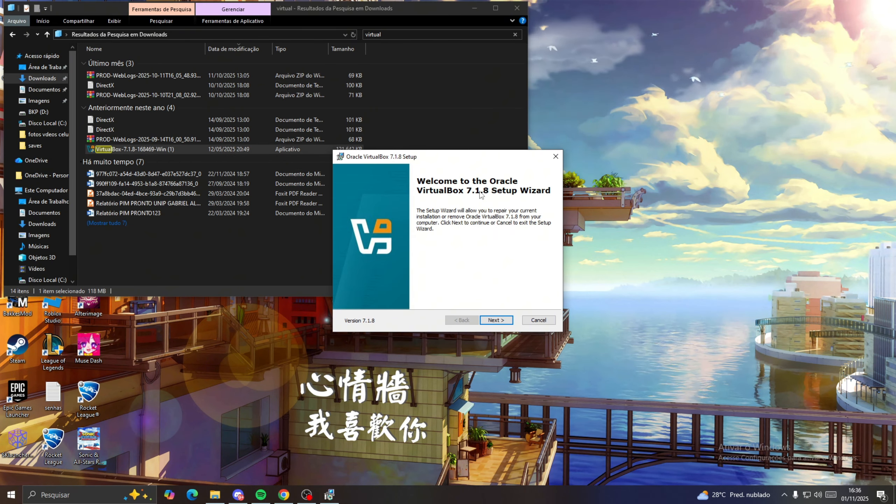
pyautogui.moveTo(464, 162); pyautogui.dragTo(510, 164)
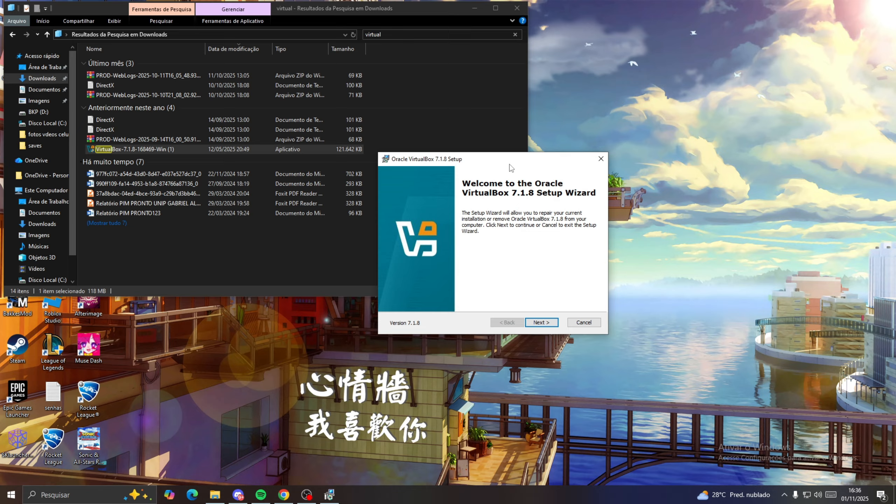
pyautogui.click(541, 323)
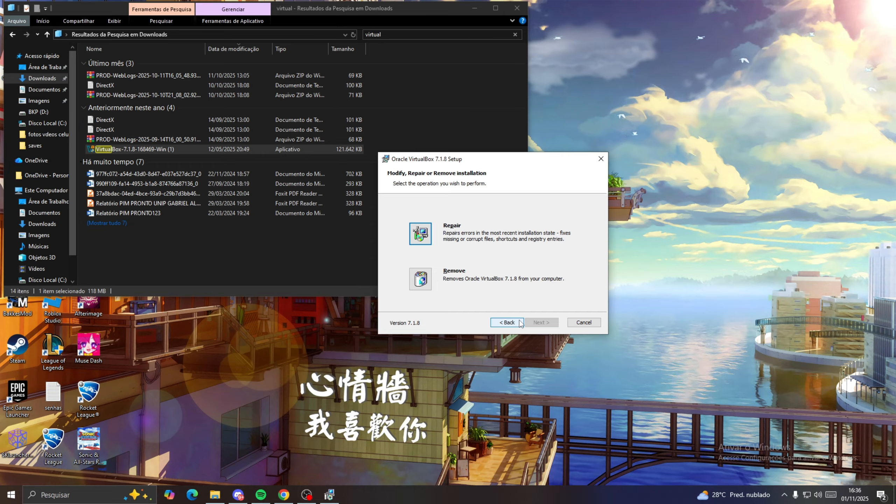
pyautogui.click(507, 323)
pyautogui.click(572, 323)
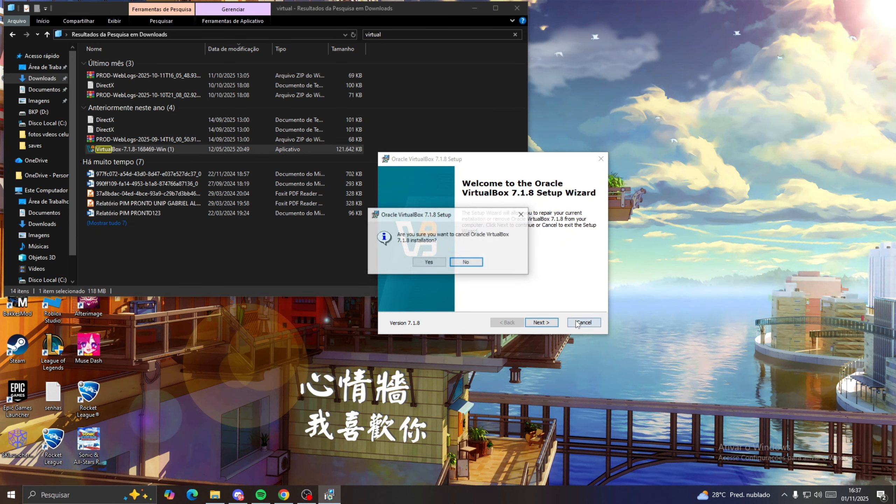
pyautogui.click(429, 261)
pyautogui.click(601, 157)
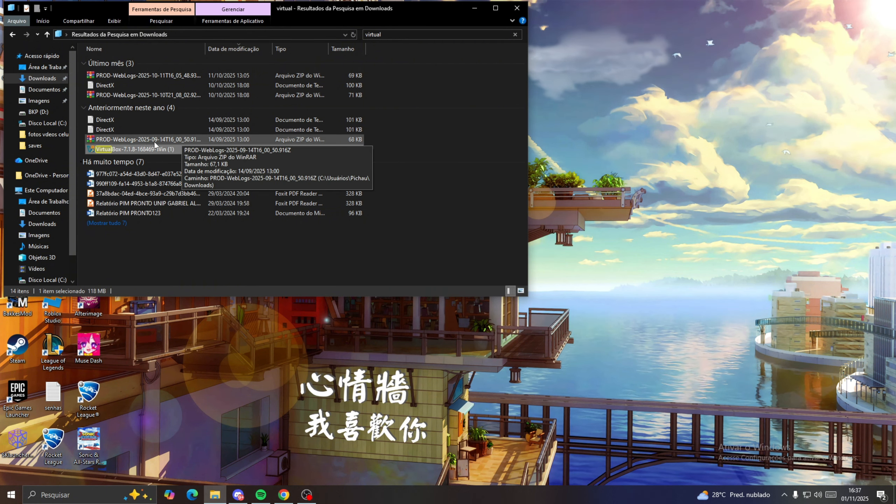
pyautogui.click(517, 8)
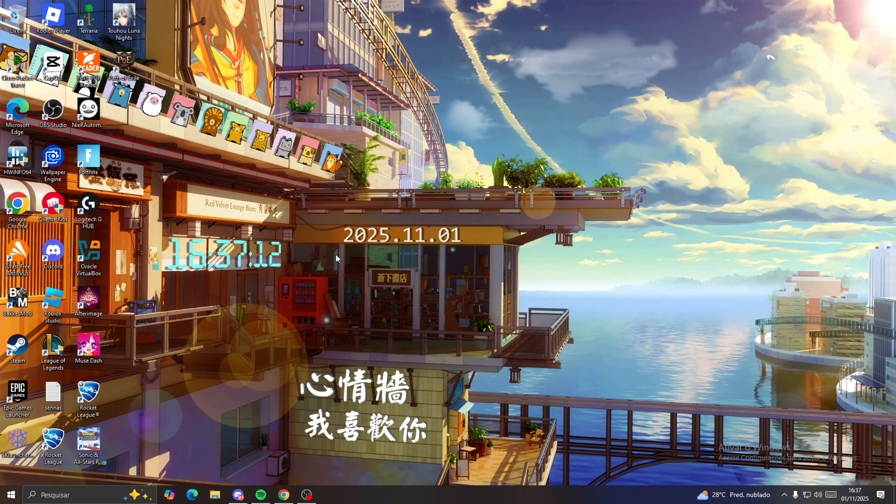
# - Launch Oracle VirtualBox from the desktop and reposition its manager window
pyautogui.doubleClick(87, 264)
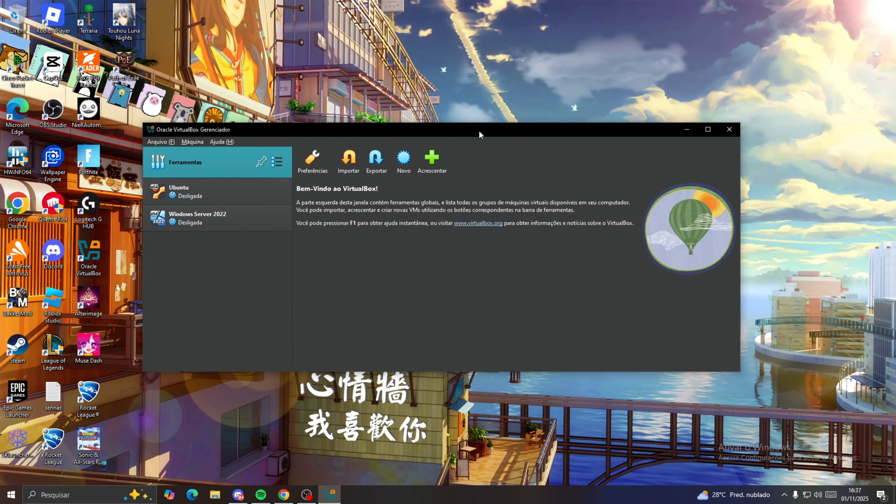
pyautogui.moveTo(479, 134); pyautogui.dragTo(530, 117)
pyautogui.moveTo(436, 117)
pyautogui.mouseDown()
pyautogui.moveTo(419, 100)
pyautogui.moveTo(441, 122)
pyautogui.mouseUp()
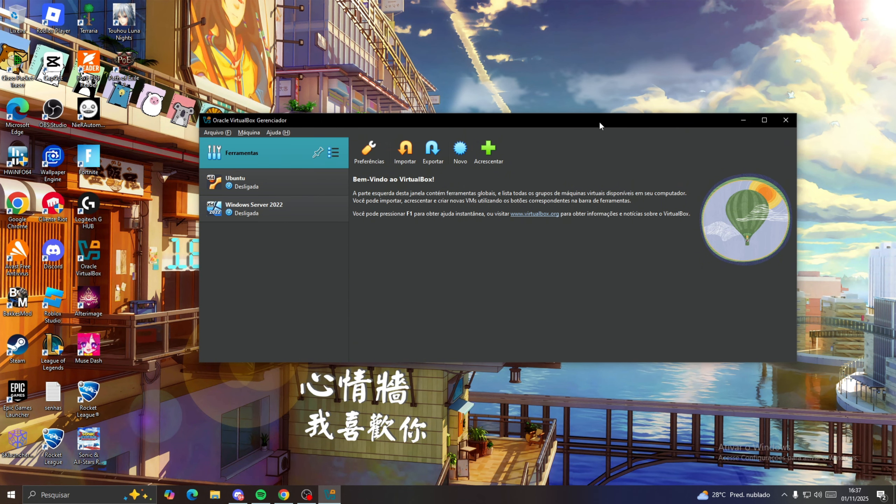
pyautogui.moveTo(599, 121)
pyautogui.mouseDown()
pyautogui.moveTo(608, 115)
pyautogui.moveTo(600, 107)
pyautogui.mouseUp()
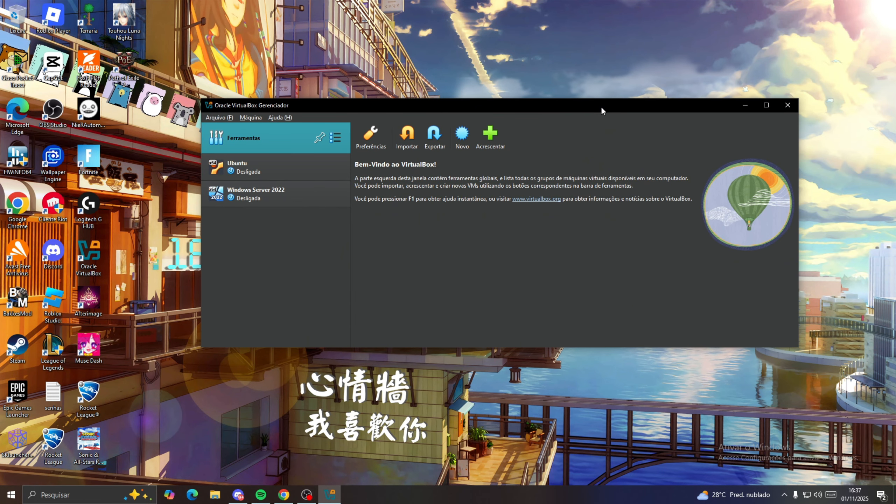
# - Start creating a new virtual machine and name it "Window server 2022"
pyautogui.click(469, 136)
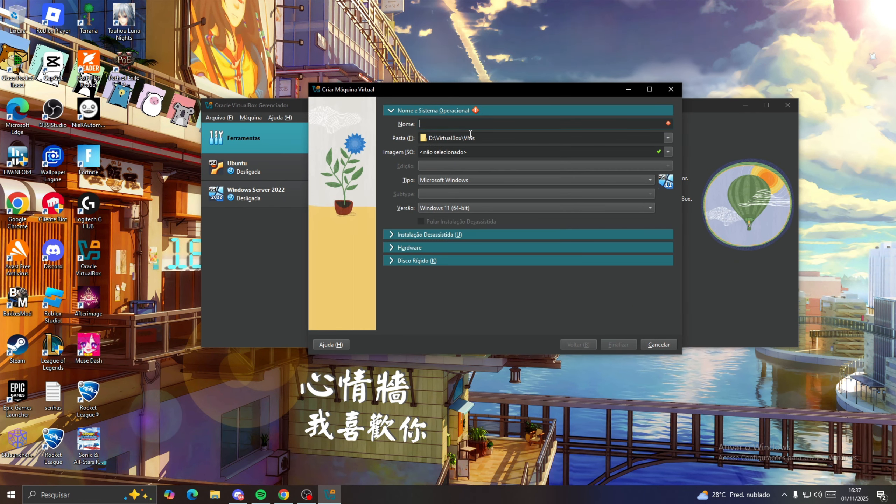
pyautogui.moveTo(404, 90); pyautogui.dragTo(355, 73)
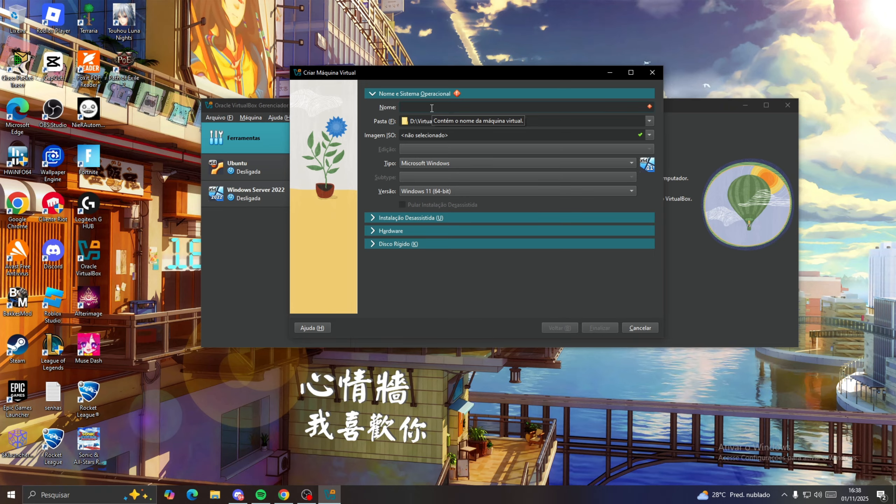
pyautogui.write('W')
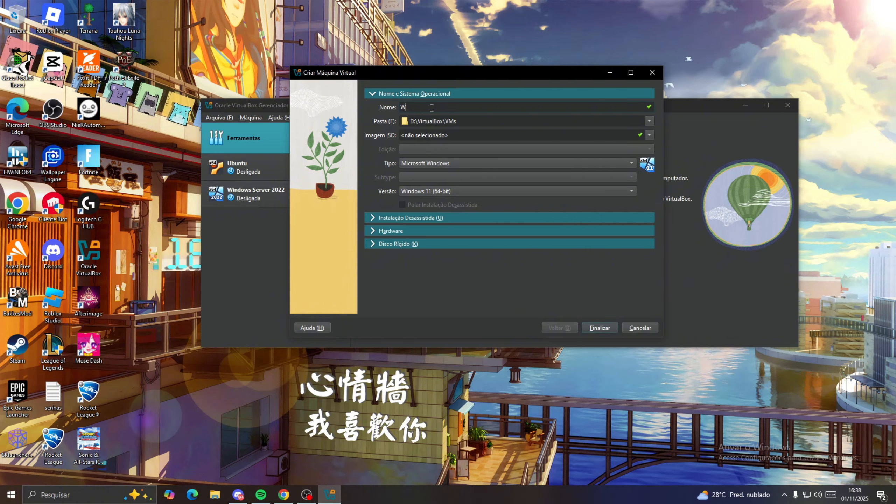
pyautogui.write('indow s')
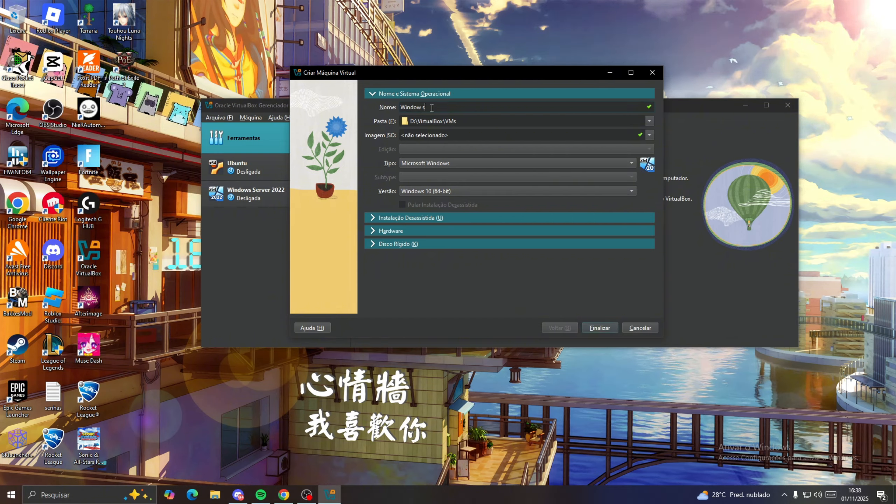
pyautogui.write('erver')
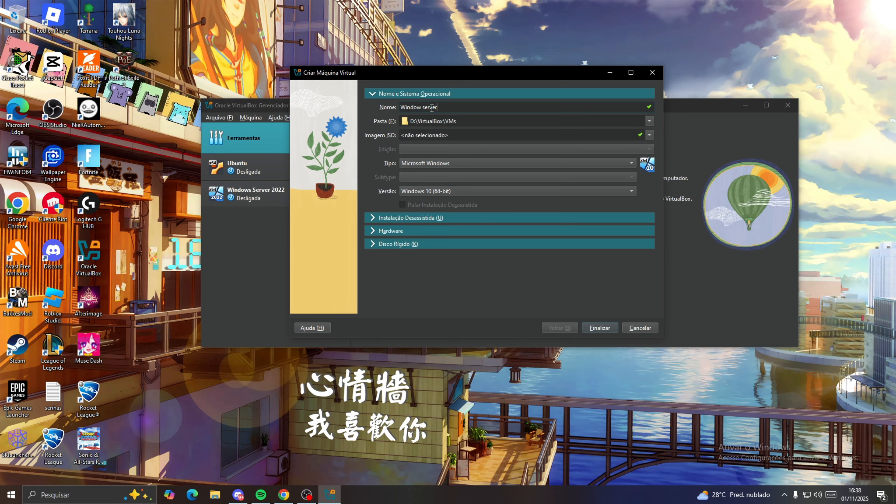
pyautogui.write(' 2022')
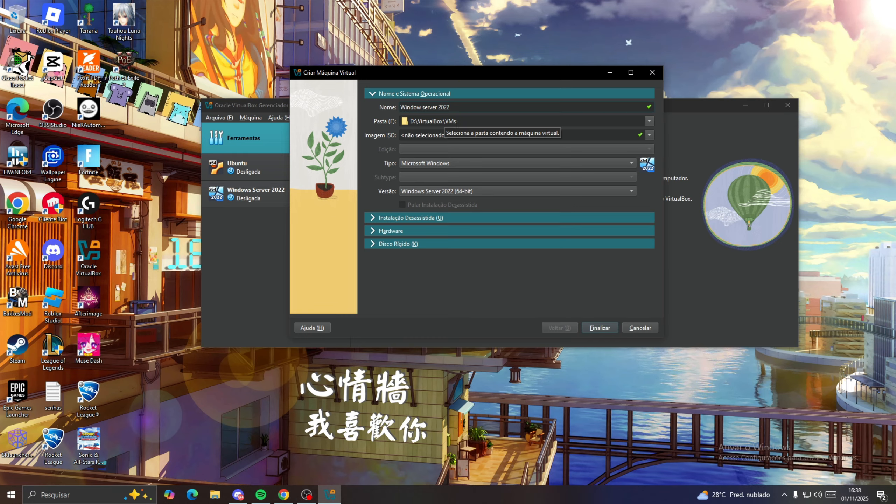
# - Choose SERVER_EVAL_x64FRE_en-us from the Downloads folder as the virtual machine's ISO image
pyautogui.click(405, 135)
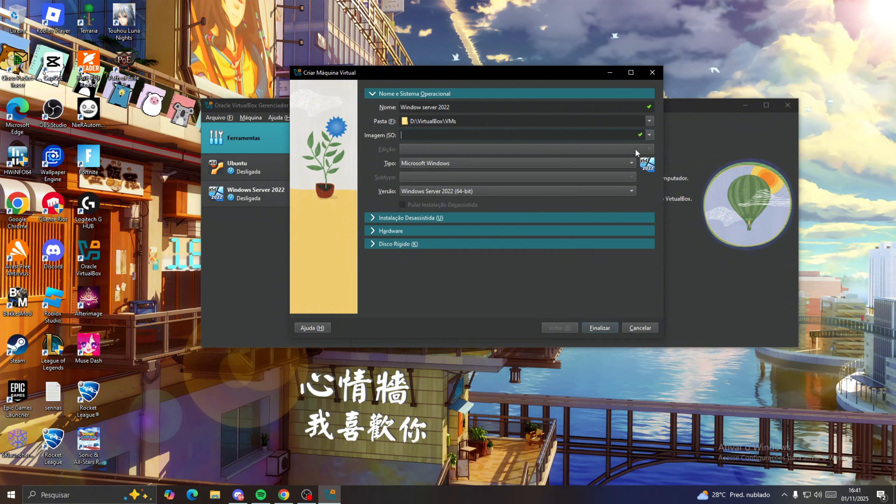
pyautogui.click(648, 135)
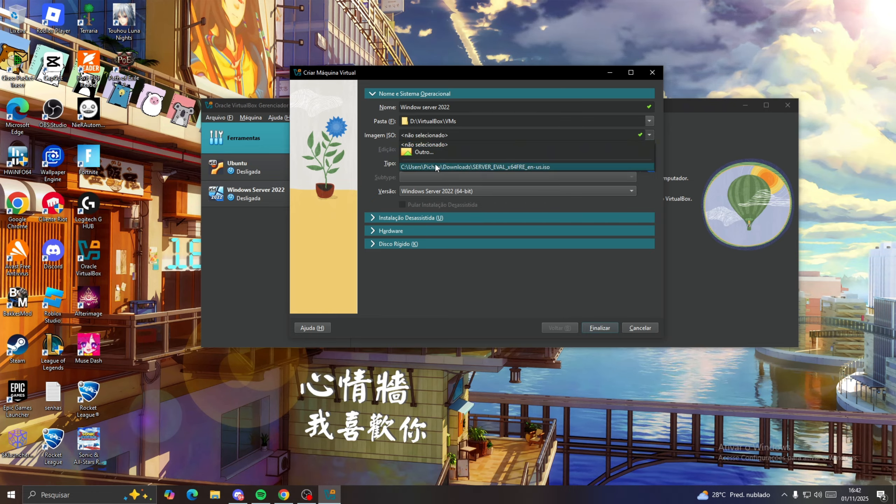
pyautogui.click(441, 153)
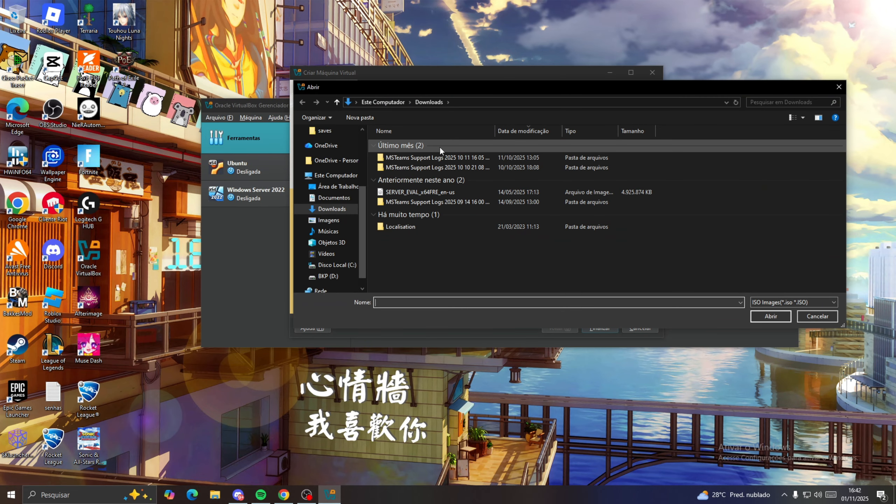
pyautogui.moveTo(507, 89); pyautogui.dragTo(476, 88)
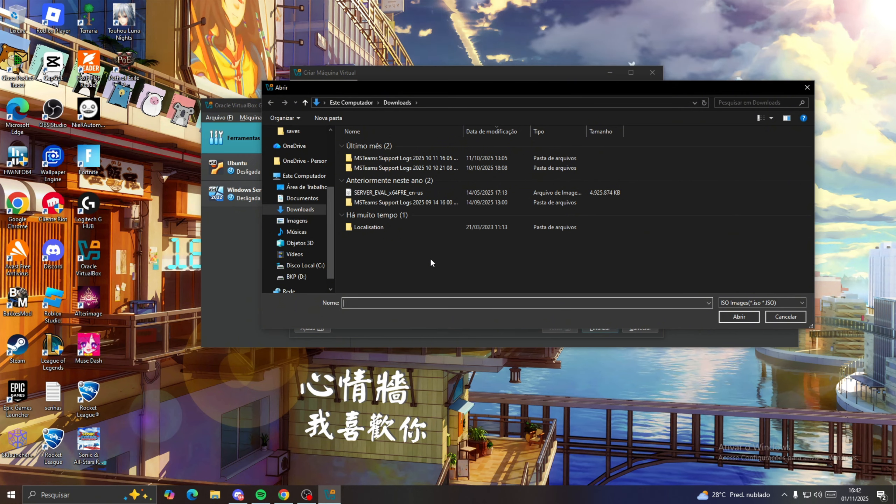
pyautogui.click(391, 194)
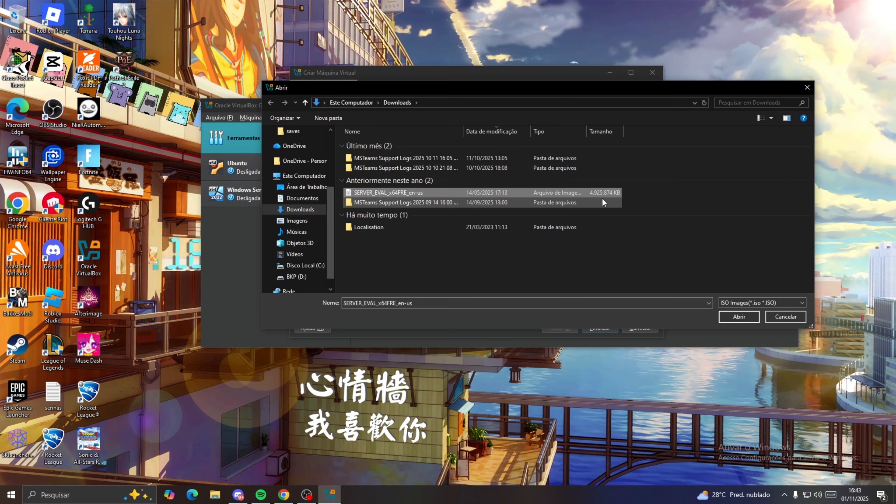
pyautogui.press('Return')
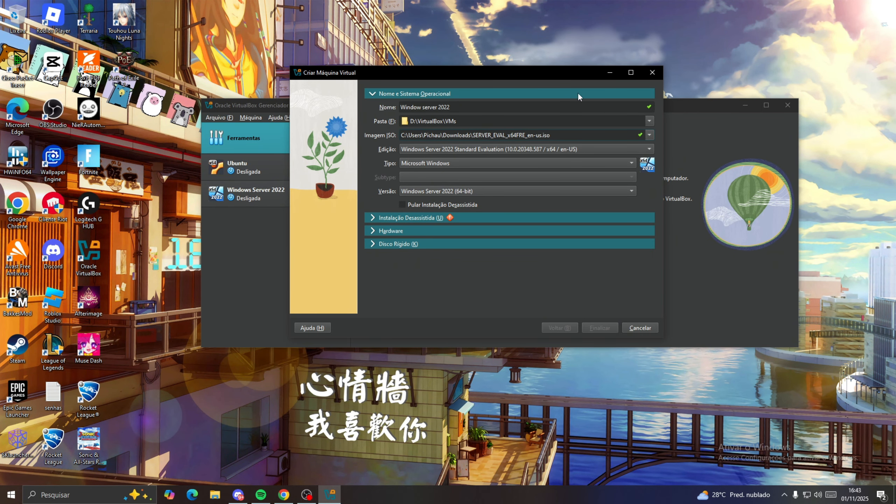
# - Select Windows Server 2022 (64-bit) as the virtual machine's operating system version
pyautogui.click(533, 190)
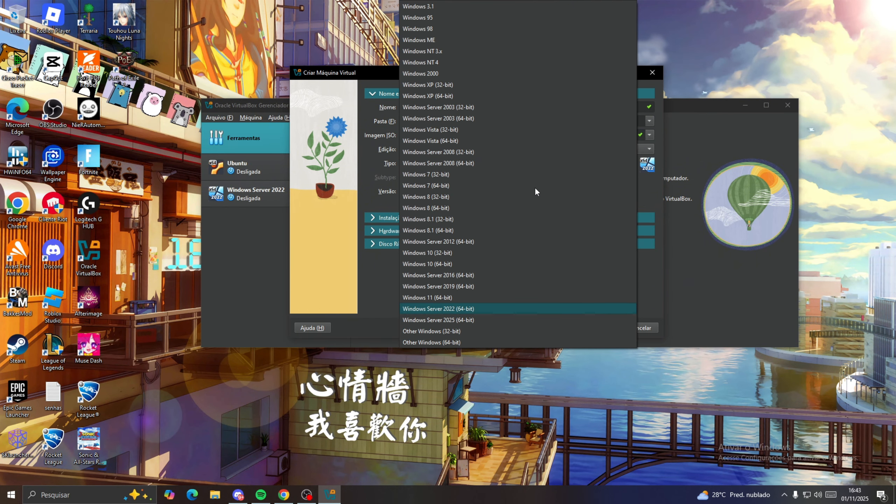
pyautogui.click(463, 309)
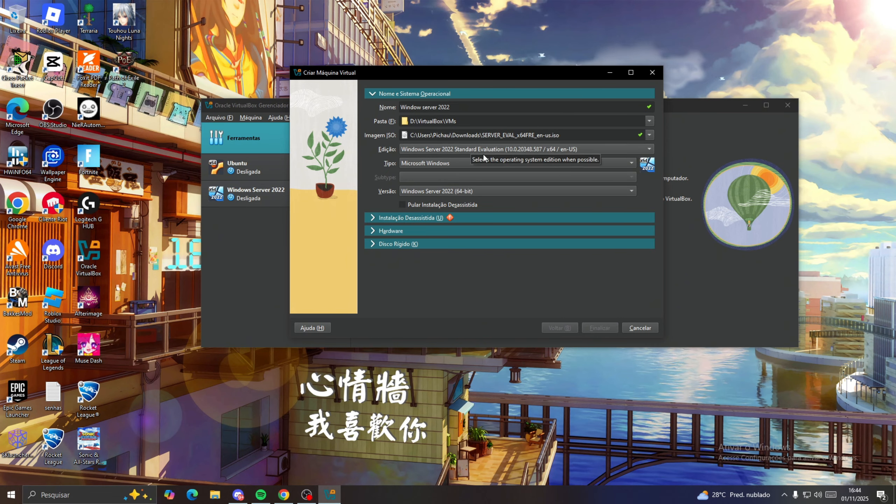
pyautogui.click(499, 192)
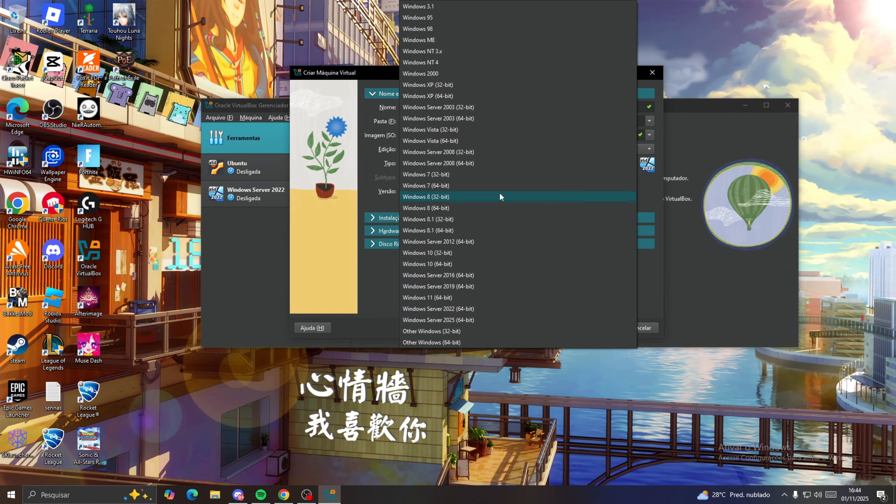
pyautogui.press('Escape')
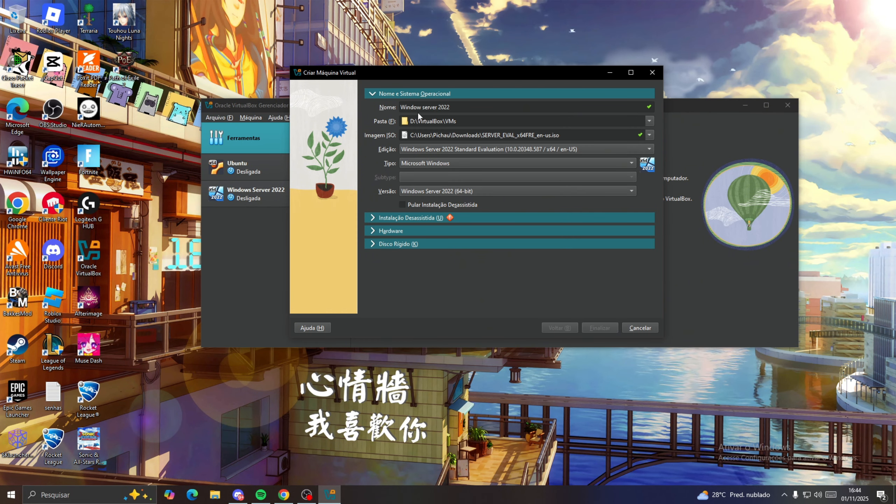
# - View the unattended installation options and set the virtual machine's hardware to 3623 MB of base memory and 2 processors
pyautogui.click(372, 217)
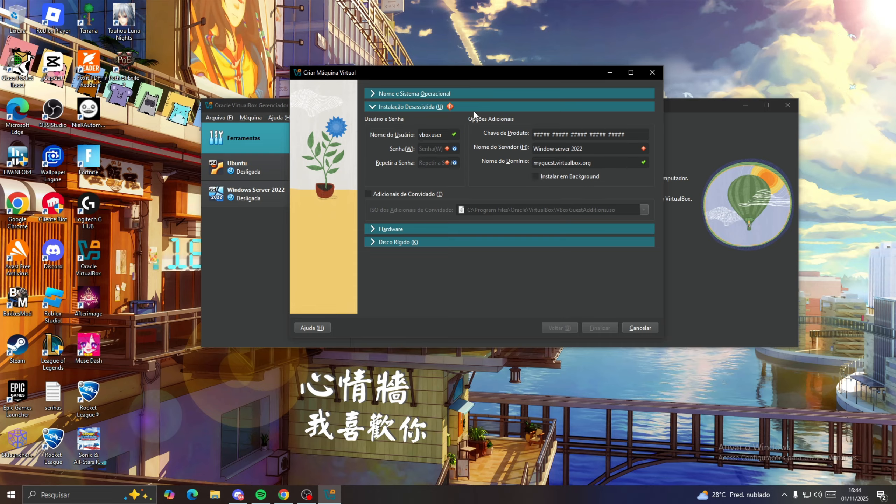
pyautogui.click(459, 228)
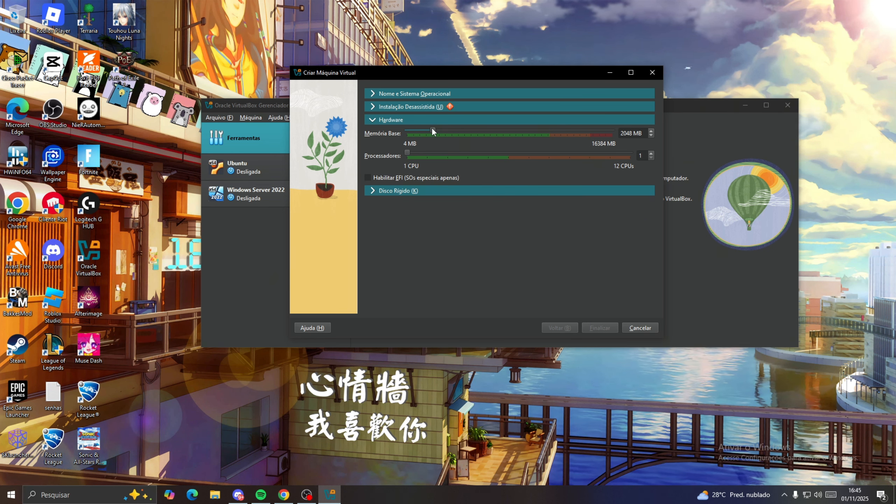
pyautogui.moveTo(433, 130); pyautogui.dragTo(460, 131)
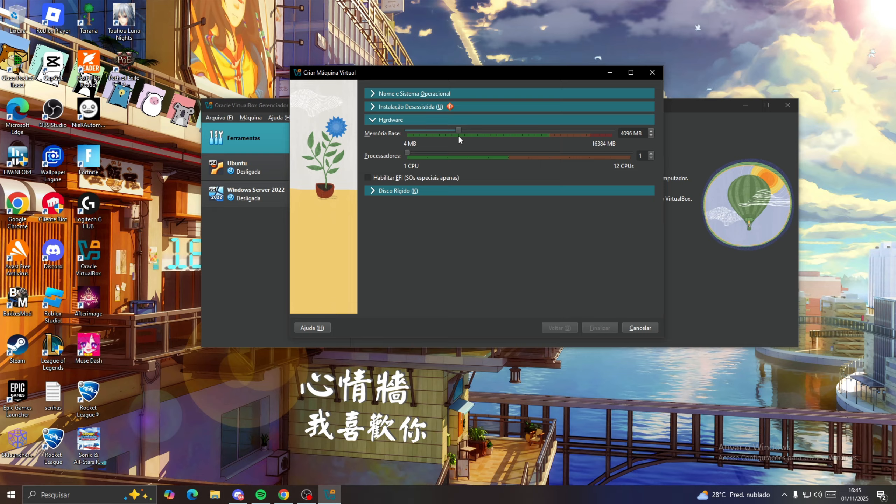
pyautogui.moveTo(460, 134)
pyautogui.mouseDown()
pyautogui.moveTo(424, 129)
pyautogui.moveTo(453, 129)
pyautogui.mouseUp()
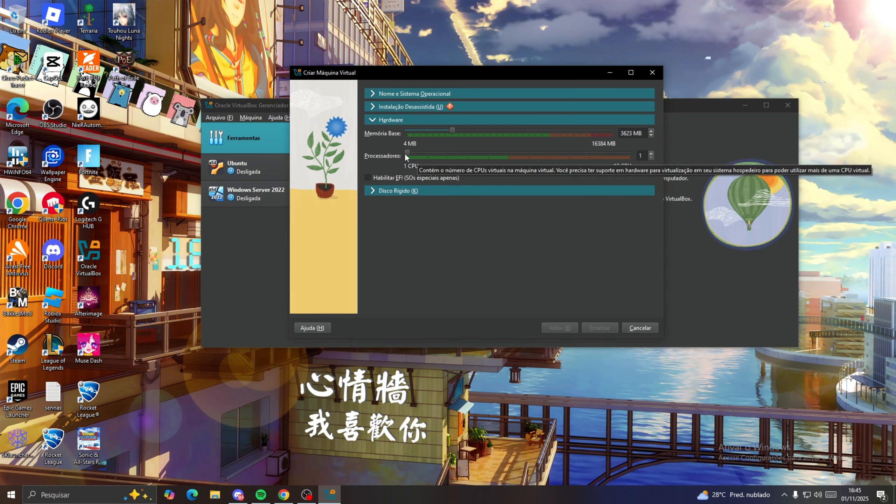
pyautogui.moveTo(406, 153); pyautogui.dragTo(421, 152)
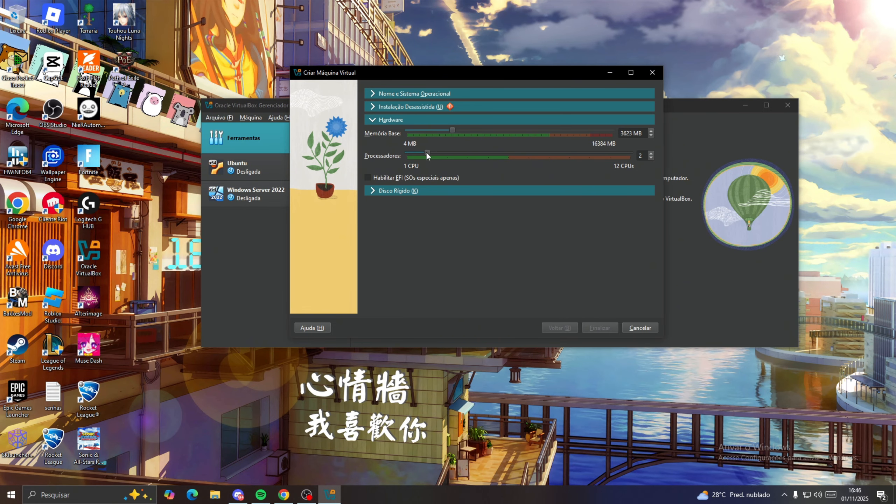
# - Set the new virtual machine's base memory to 4096 MB and its processor count to 2
pyautogui.moveTo(427, 153); pyautogui.dragTo(406, 152)
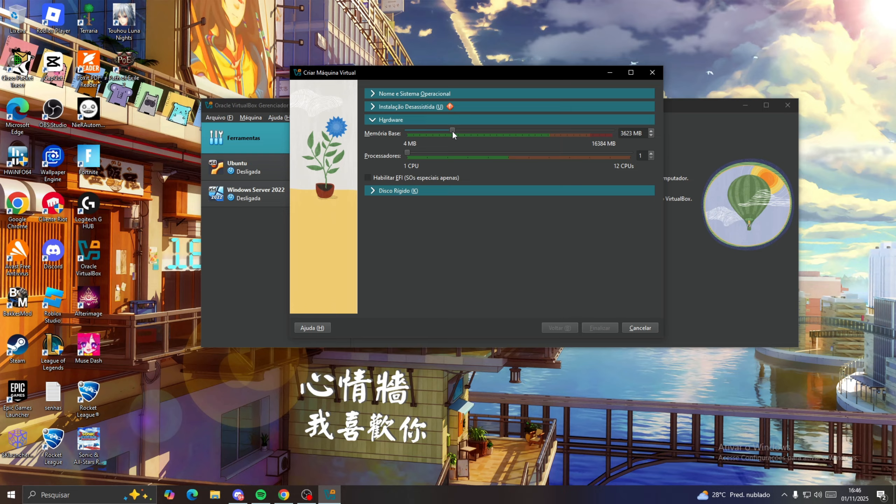
pyautogui.moveTo(452, 132)
pyautogui.mouseDown()
pyautogui.moveTo(505, 134)
pyautogui.moveTo(458, 135)
pyautogui.mouseUp()
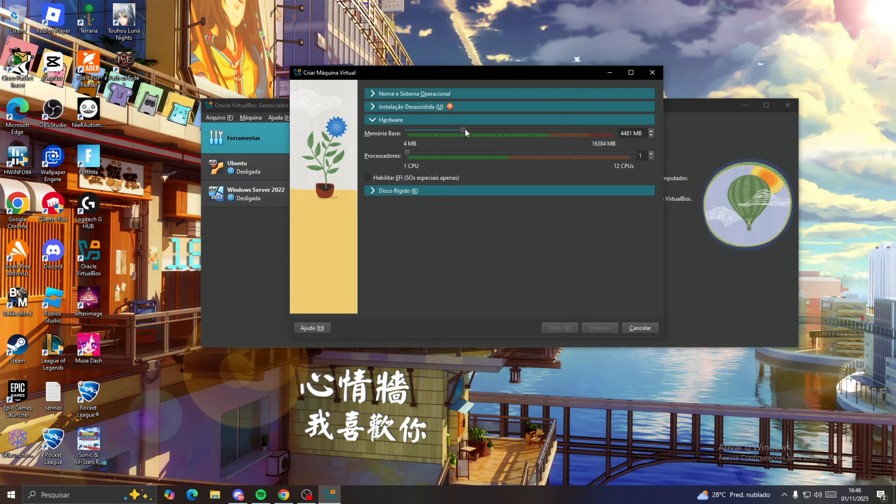
pyautogui.moveTo(463, 131)
pyautogui.mouseDown()
pyautogui.moveTo(438, 130)
pyautogui.moveTo(460, 131)
pyautogui.mouseUp()
pyautogui.click(428, 153)
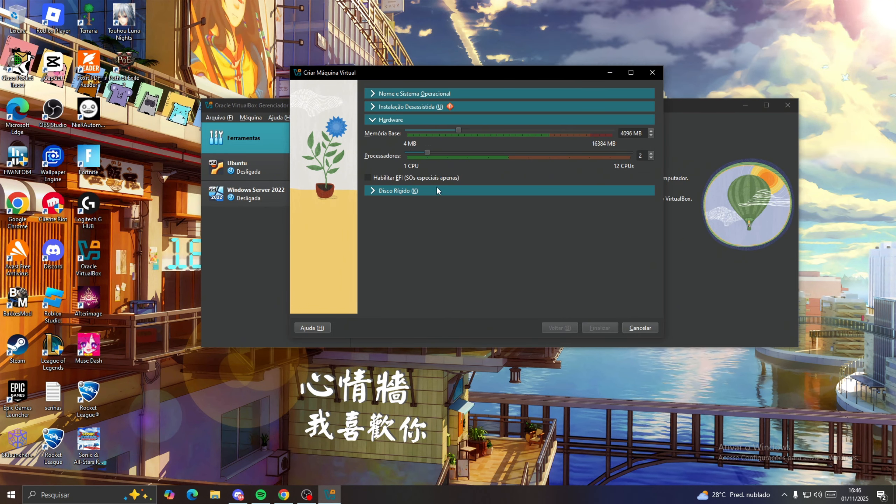
# - Configure a new virtual hard disk of 30.85 GB in VDI (VirtualBox Disk Image) format and finish creating the virtual machine
pyautogui.click(411, 189)
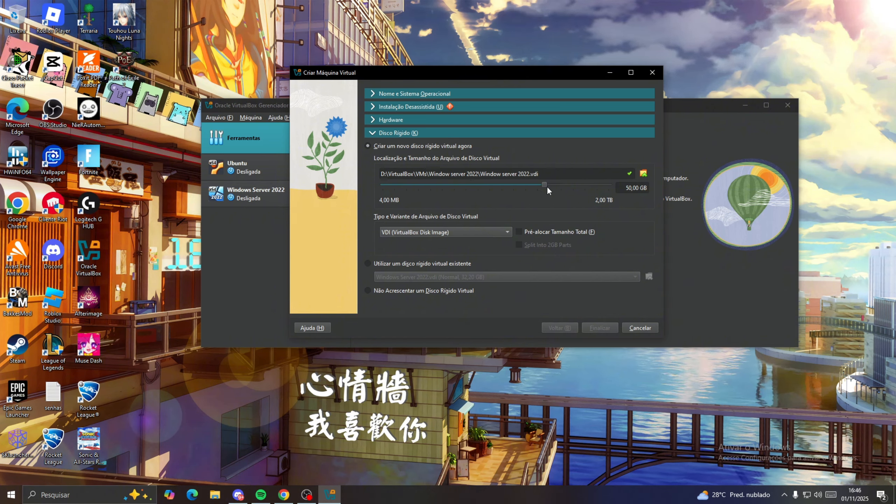
pyautogui.moveTo(547, 187)
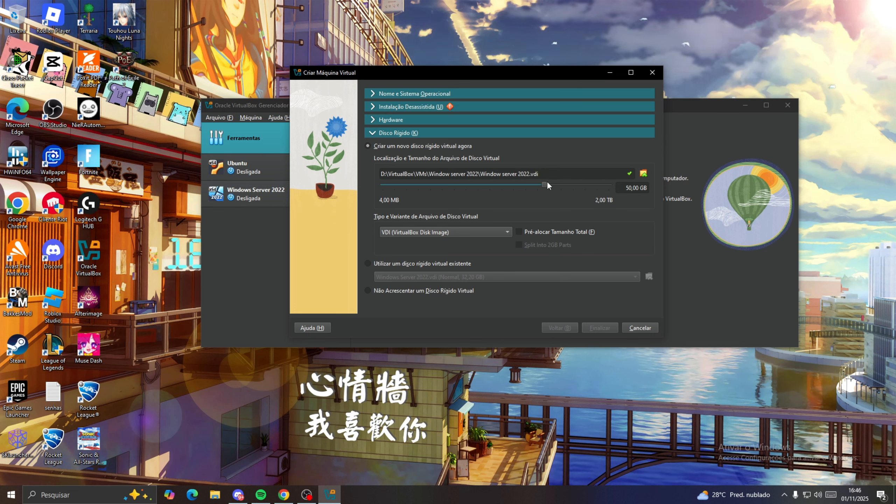
pyautogui.moveTo(545, 184); pyautogui.dragTo(477, 184)
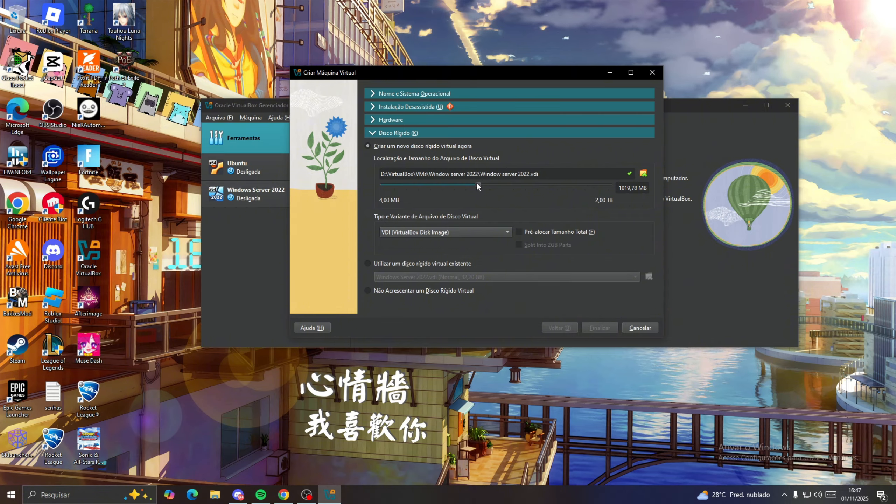
pyautogui.moveTo(477, 184); pyautogui.dragTo(514, 188)
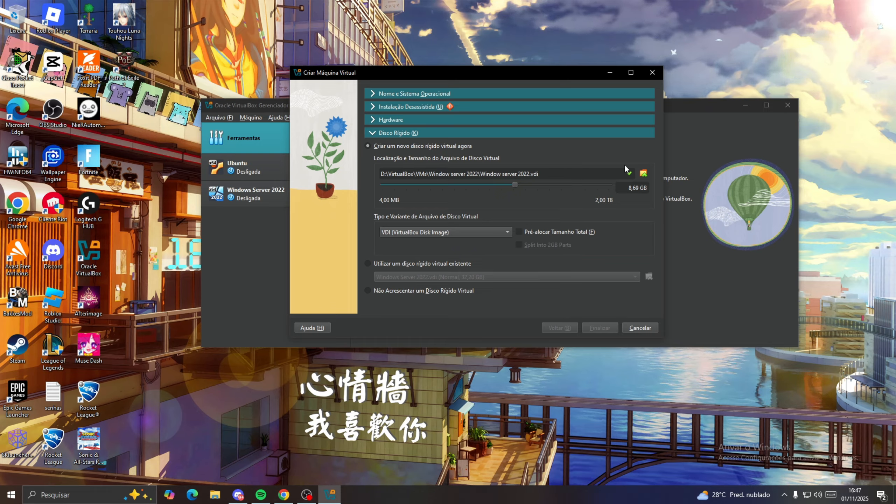
pyautogui.click(519, 184)
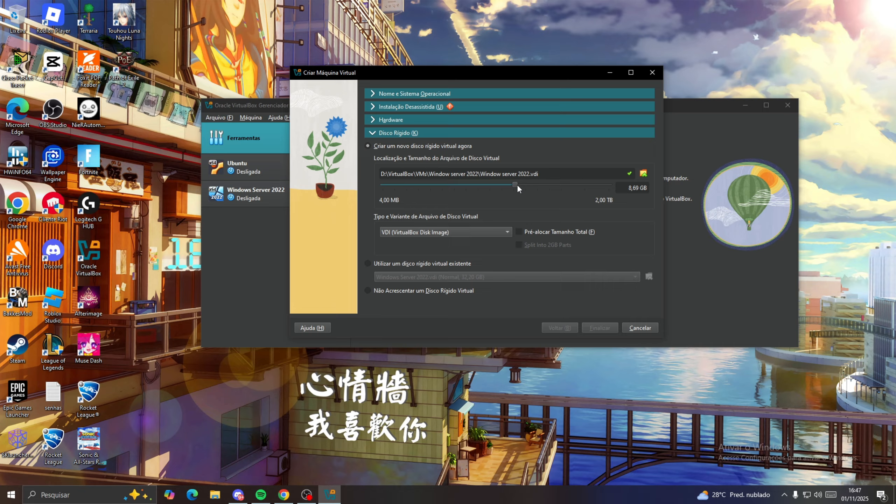
pyautogui.click(474, 231)
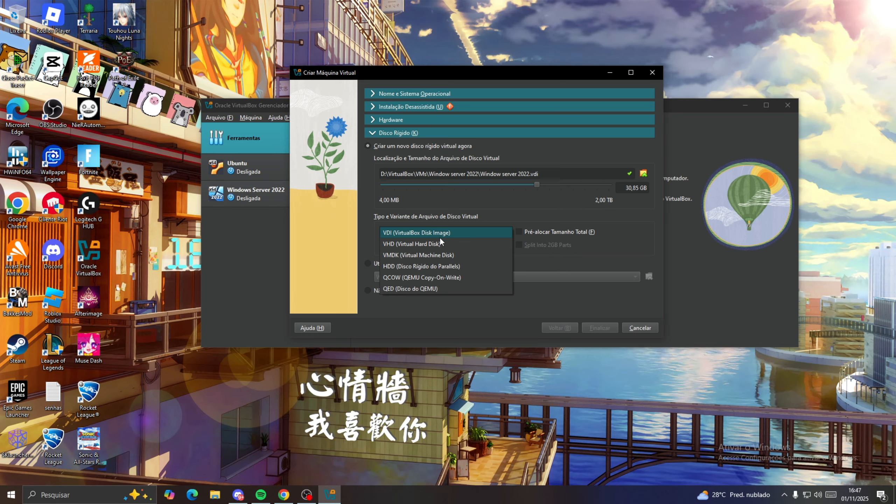
pyautogui.click(470, 233)
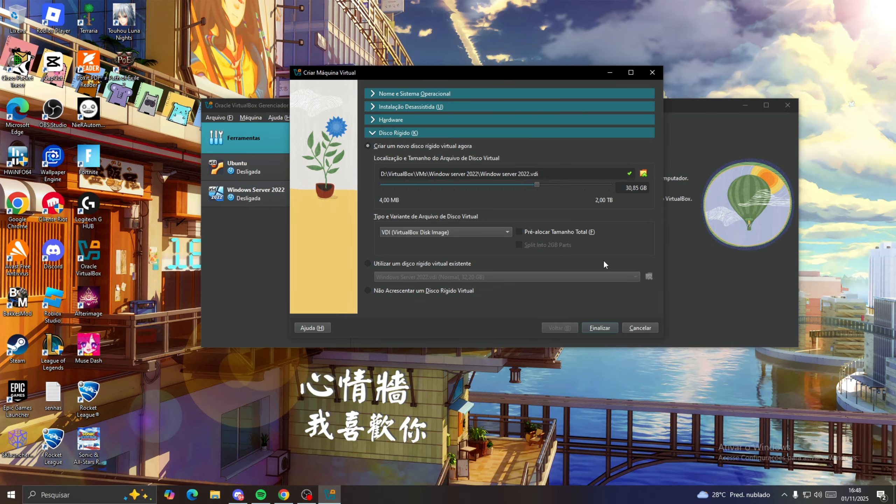
pyautogui.click(607, 328)
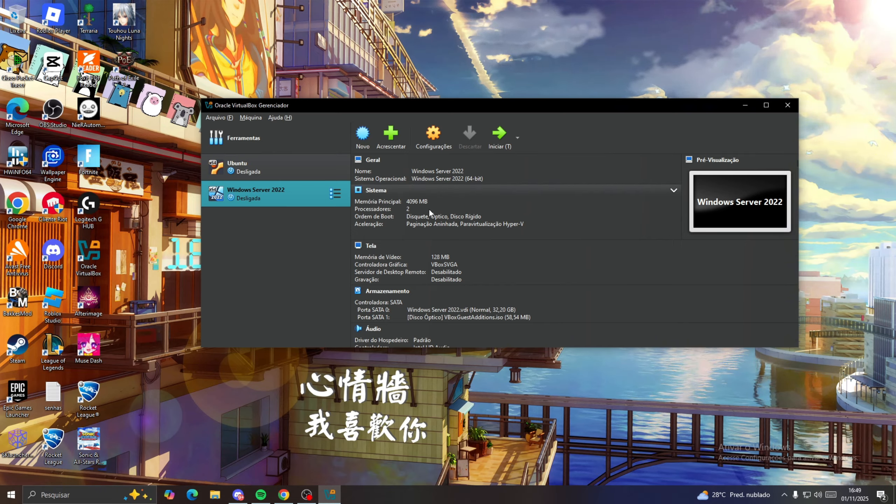
# - Review the configuration details of the Windows Server 2022 virtual machine and start it
pyautogui.scroll(-3, 423, 238)
pyautogui.scroll(1, 424, 238)
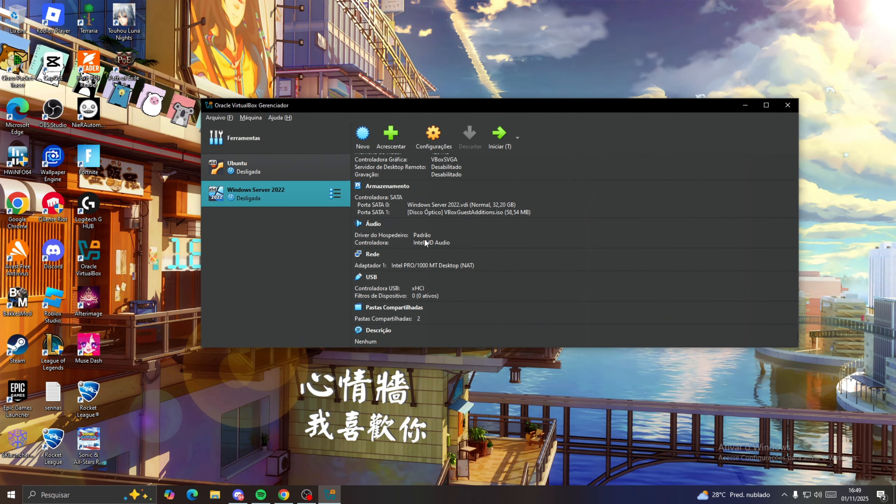
pyautogui.scroll(2, 418, 310)
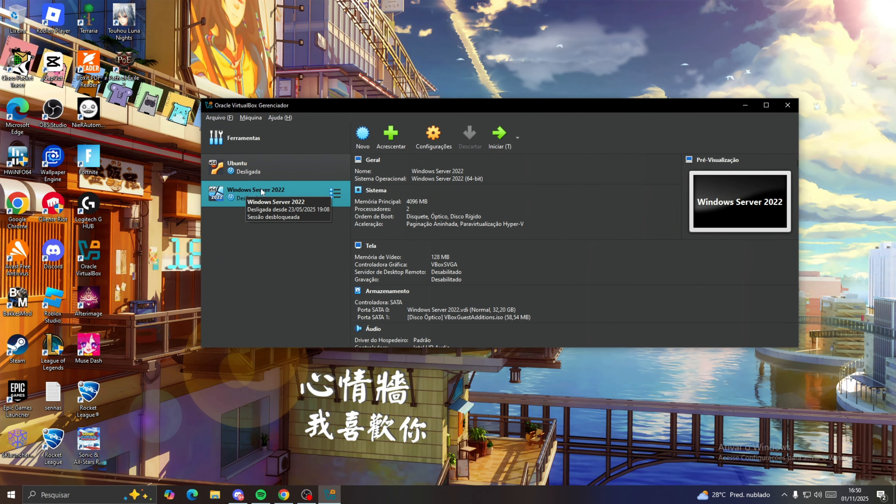
pyautogui.click(501, 140)
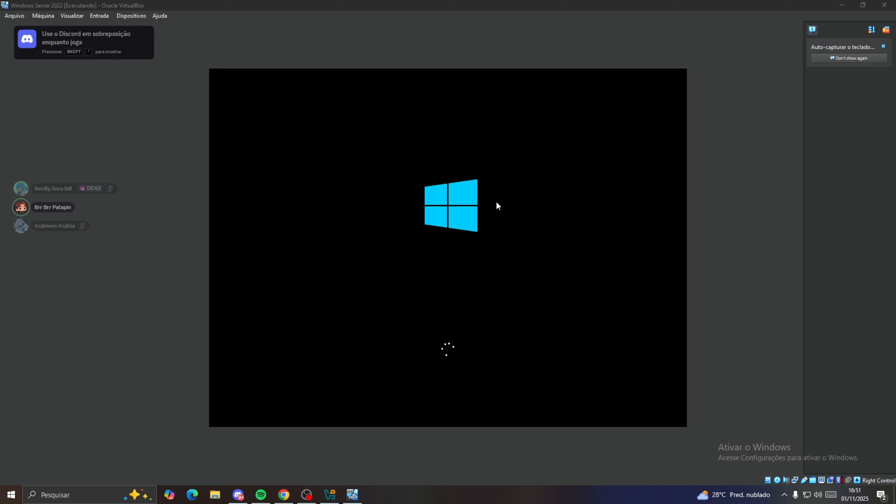
pyautogui.click(477, 205)
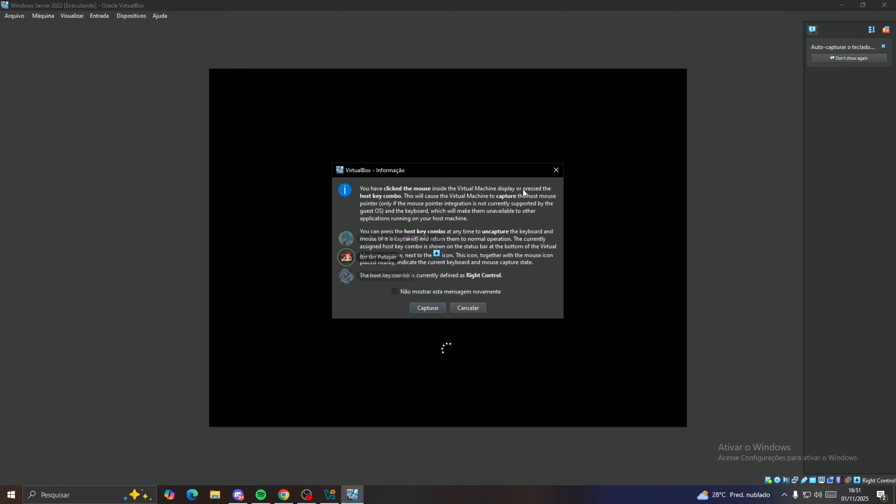
pyautogui.moveTo(492, 170); pyautogui.dragTo(488, 148)
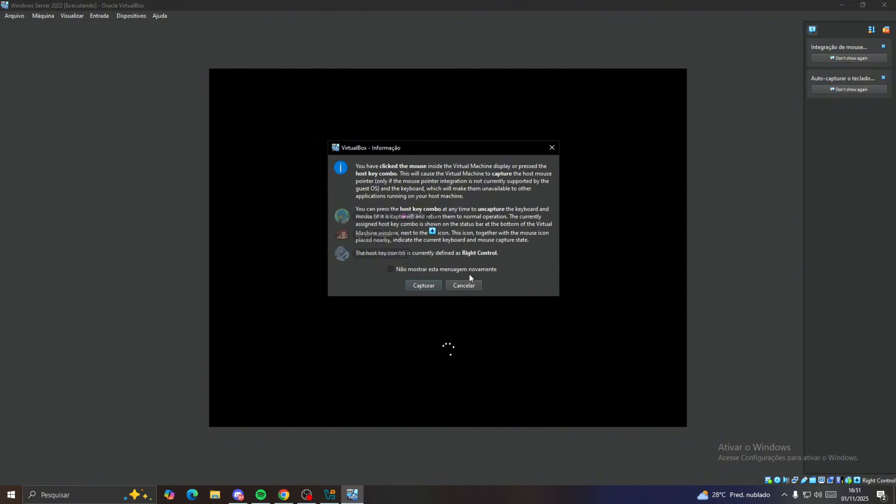
pyautogui.click(463, 285)
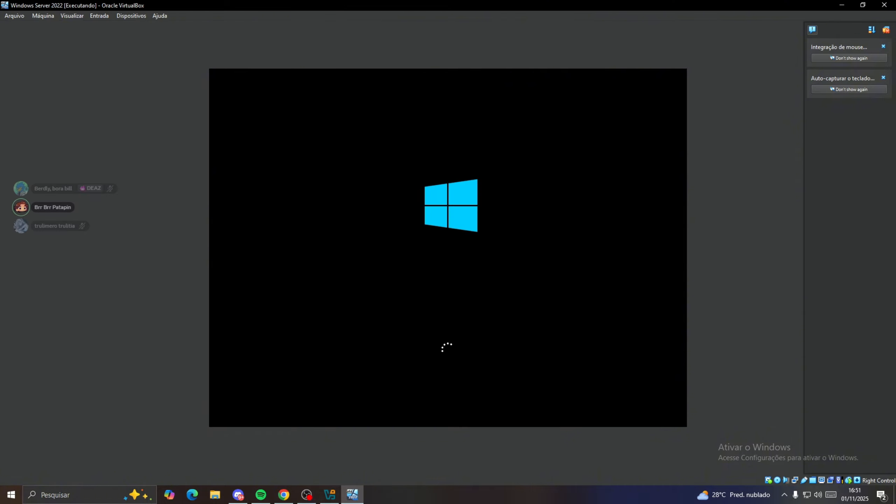